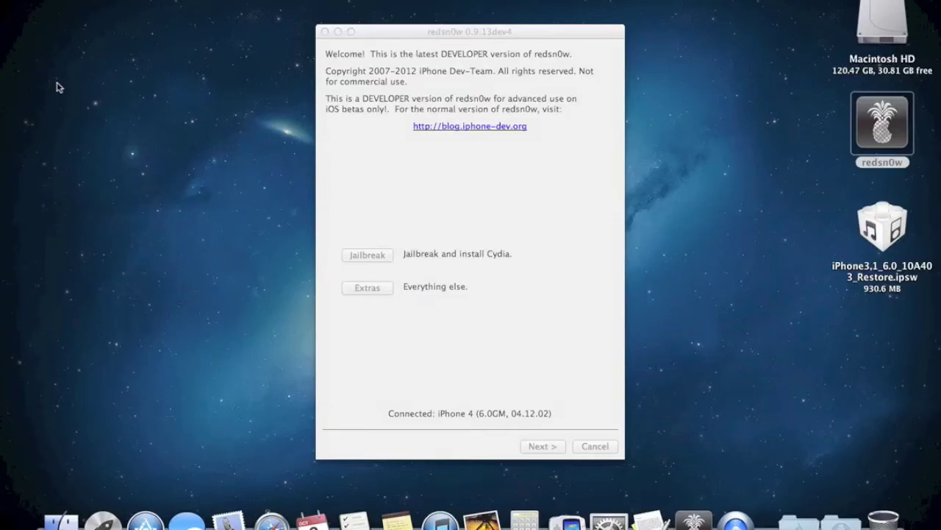
Open redsn0w's Extras page, showing Just boot, Pwned DFU and Select IPSW.
left_click(443, 198)
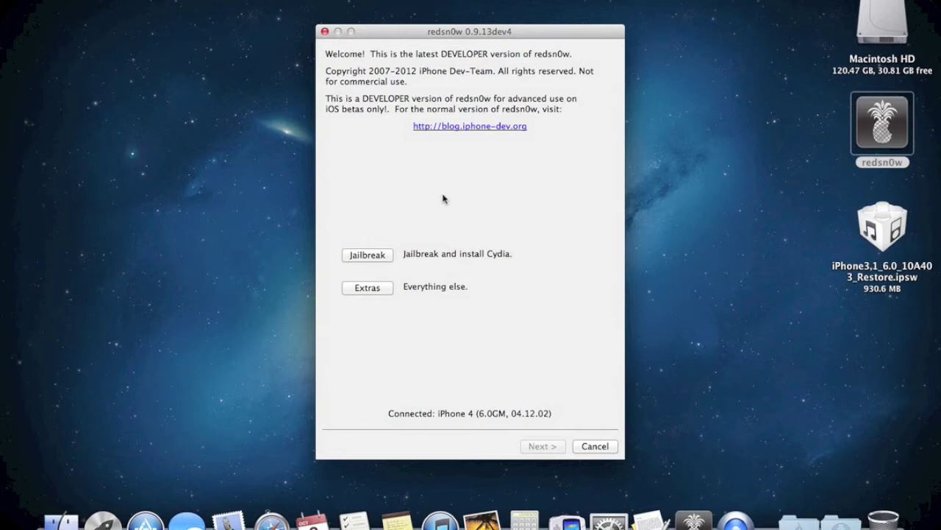
left_click(368, 288)
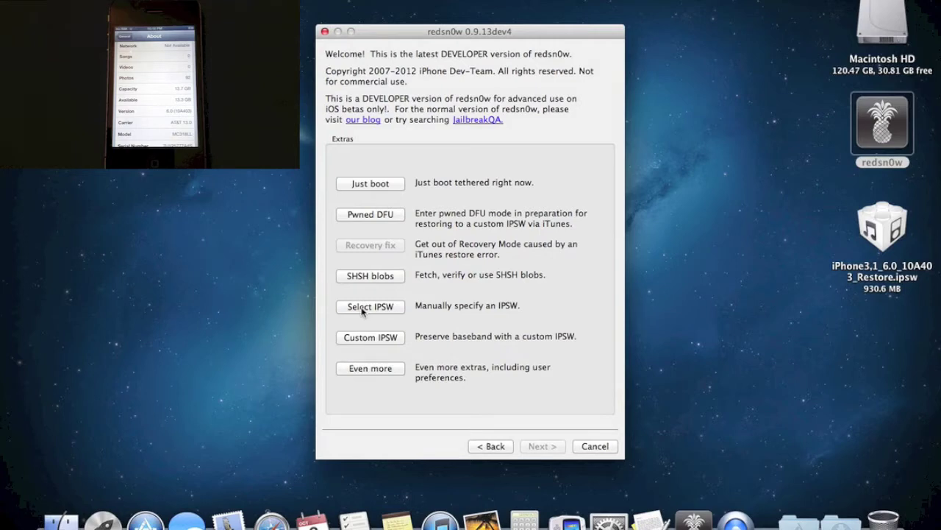
left_click(362, 308)
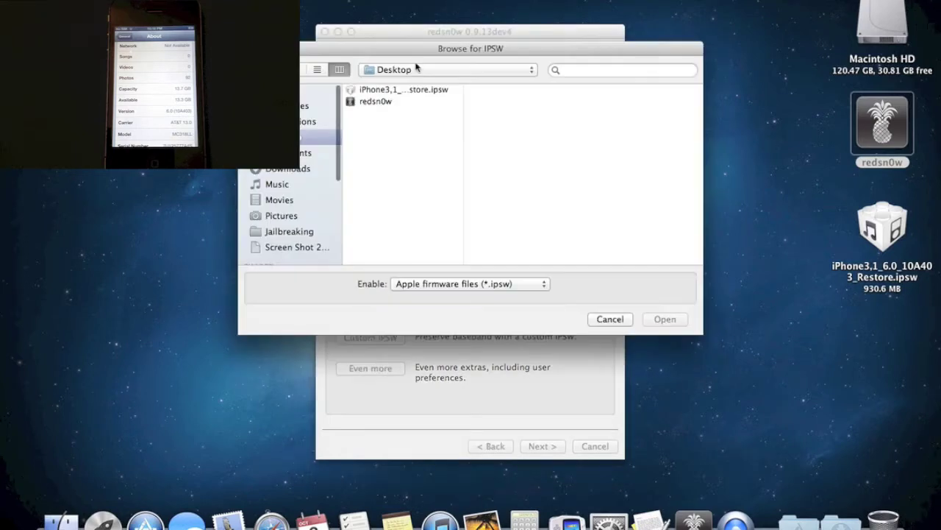
Load iPhone3,1_6.0_10A403_Restore.ipsw from the Desktop, then start the jailbreak from the main page.
left_click(409, 90)
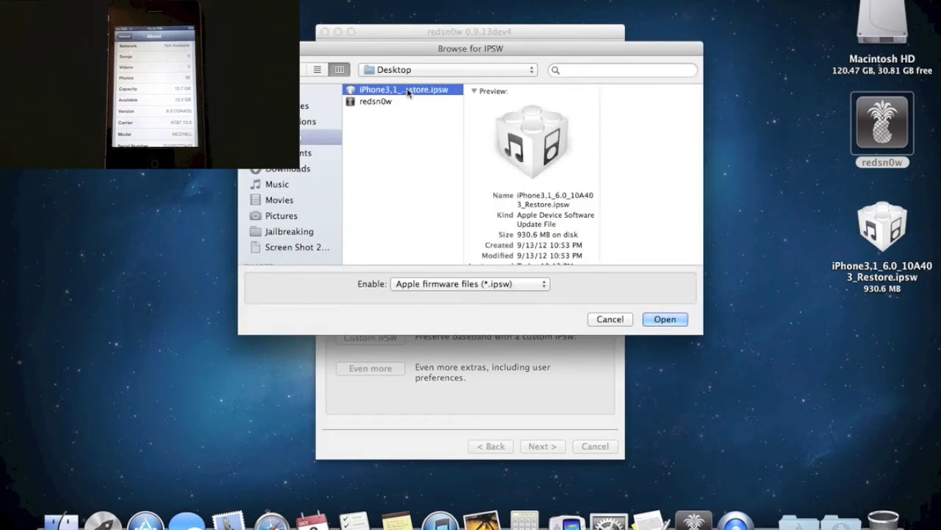
double_click(409, 90)
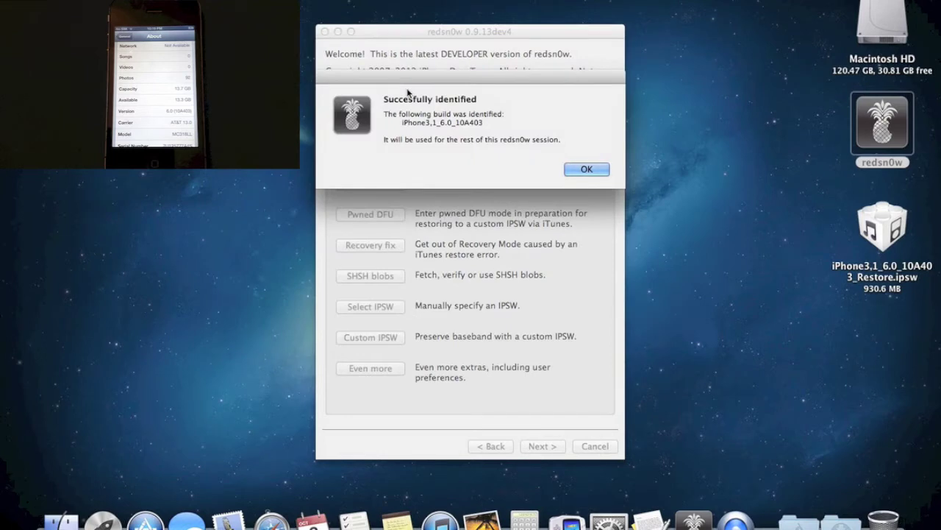
key("Return")
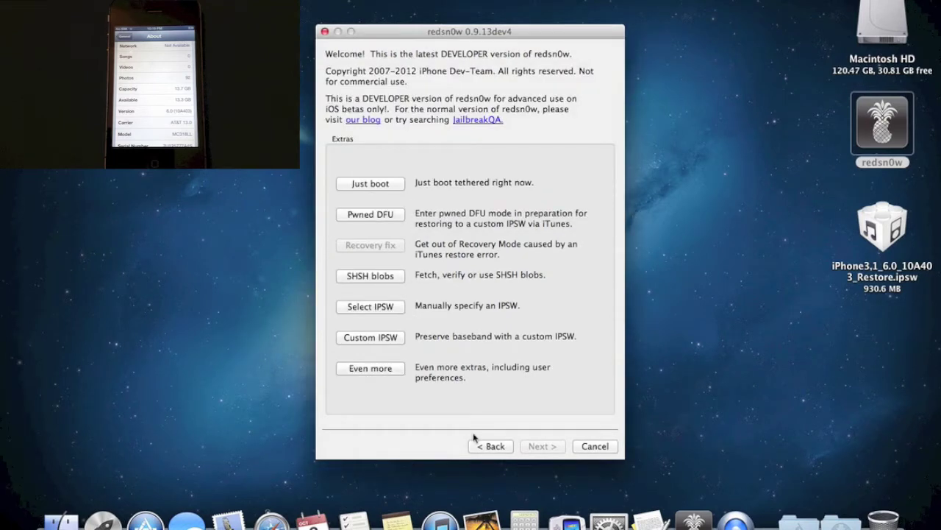
left_click(485, 446)
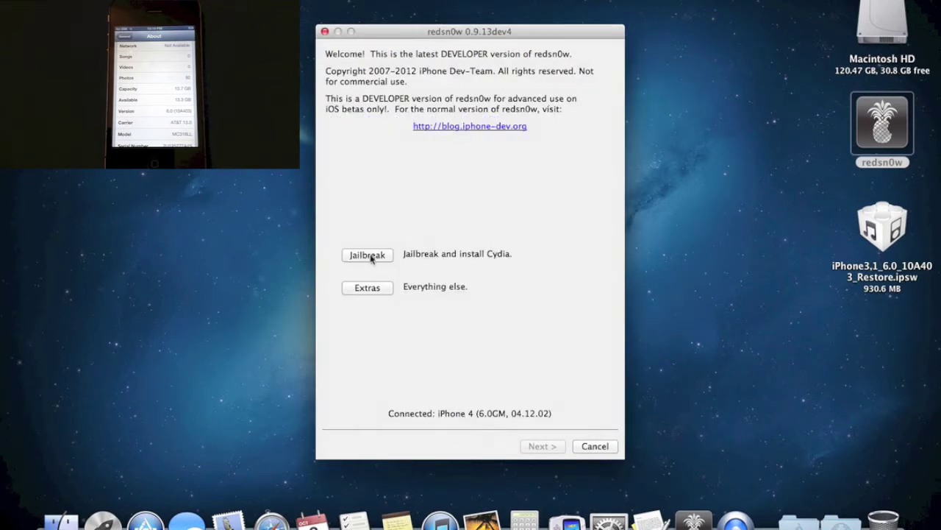
left_click(370, 256)
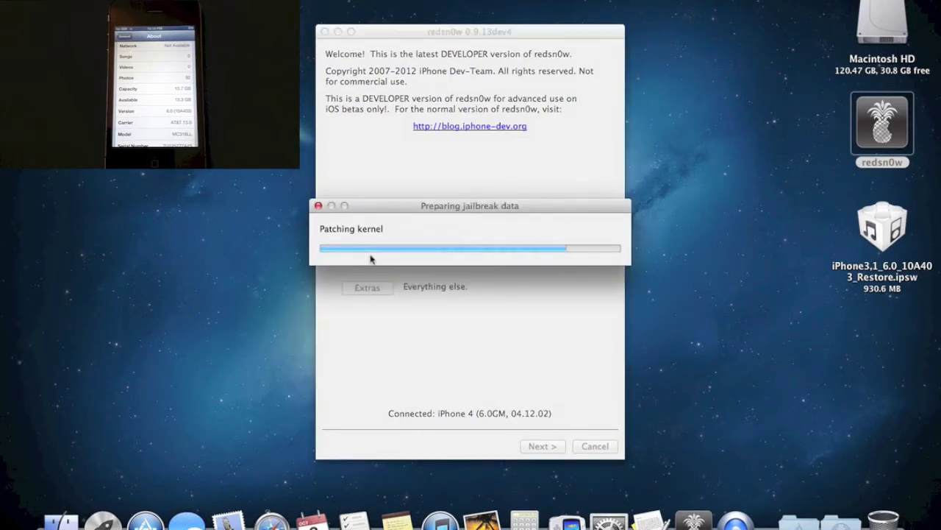
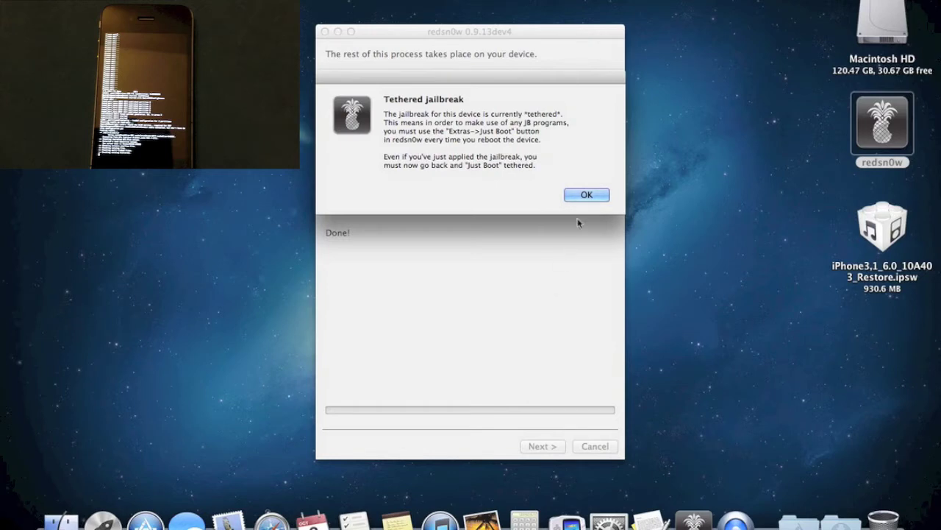
Dismiss the tethered jailbreak notice and return to the welcome page with the extras.
left_click(586, 194)
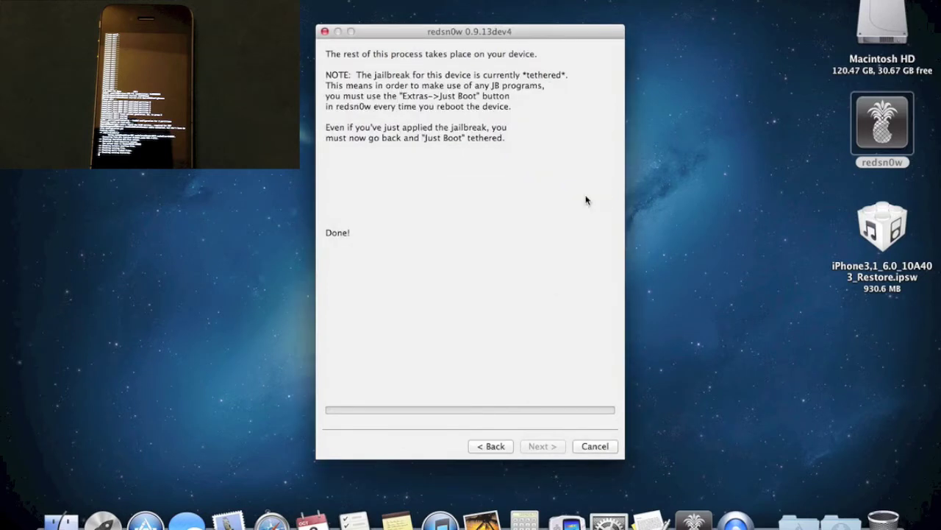
left_click(491, 446)
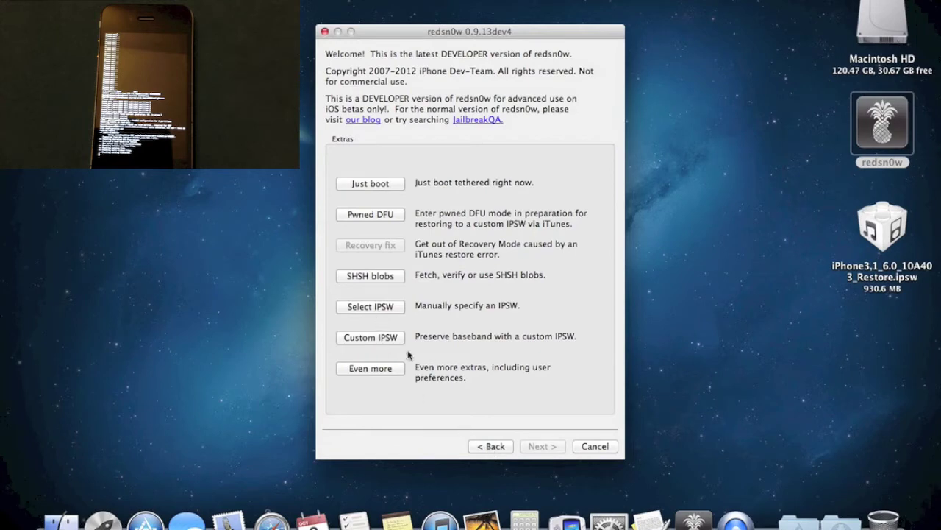
Select iPhone3,1_6.0_10A403_Restore.ipsw from the Desktop as the firmware and acknowledge its identification.
left_click(370, 307)
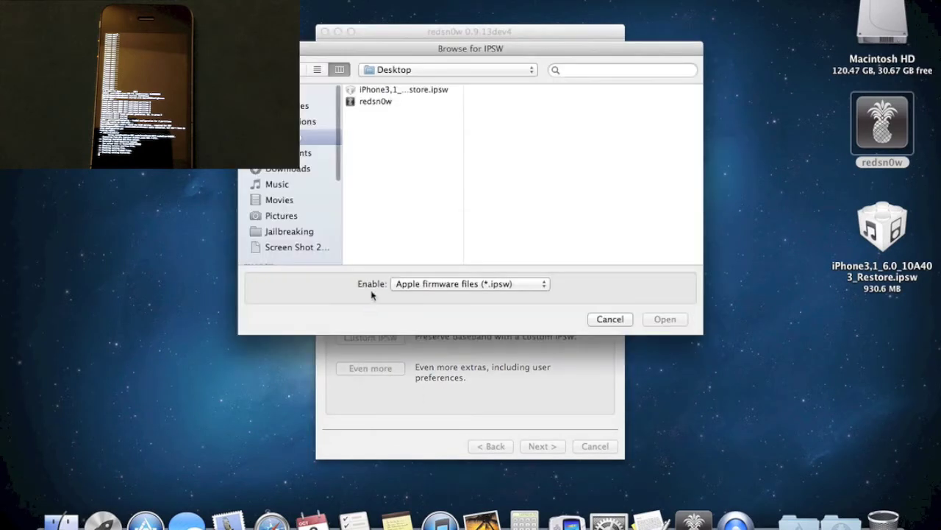
left_click(390, 91)
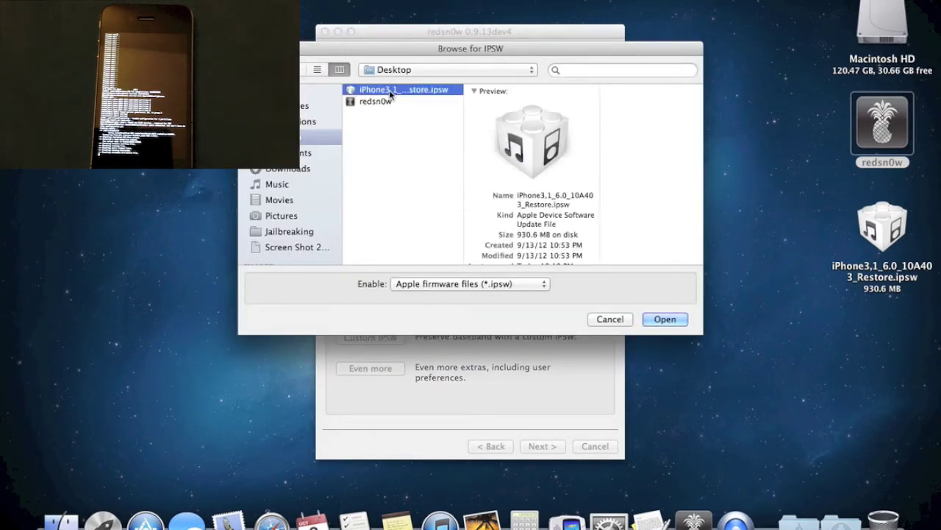
double_click(389, 91)
left_click(588, 169)
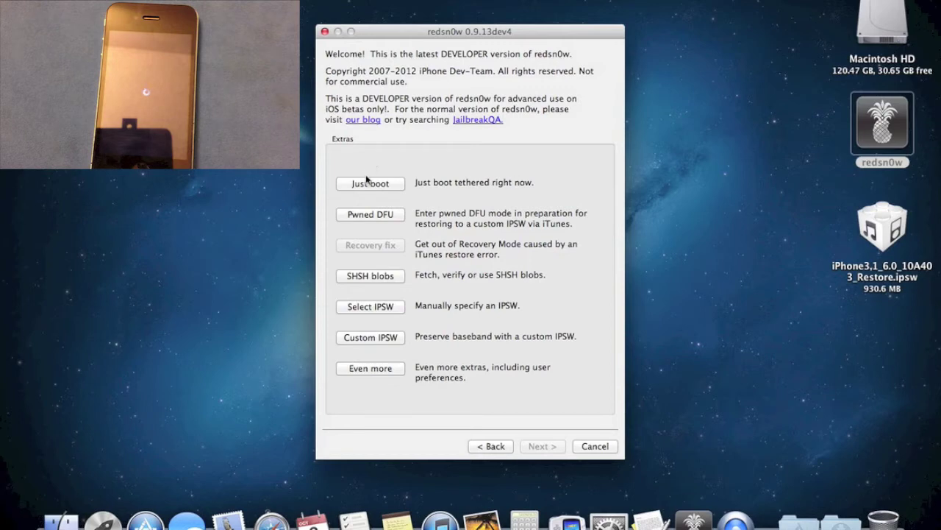
Choose Just boot in Extras to reach the Prepare to enter DFU mode page.
left_click(367, 182)
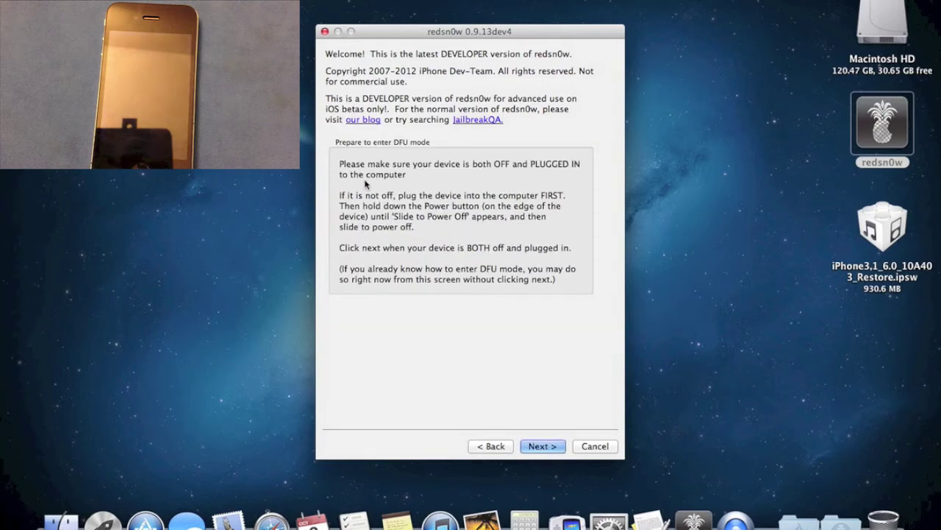
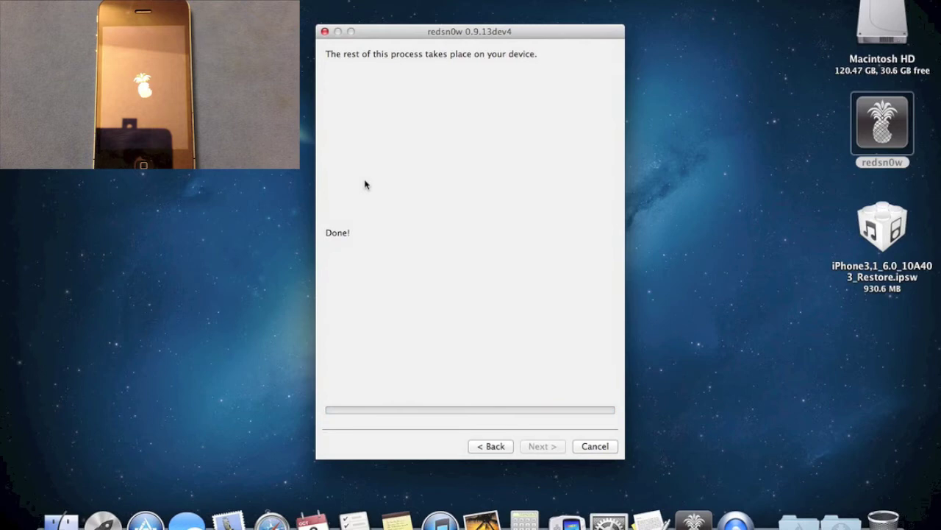
Close the finished redsn0w 'Done!' window, deselect its desktop icon, and bring up Spotlight.
left_click(593, 445)
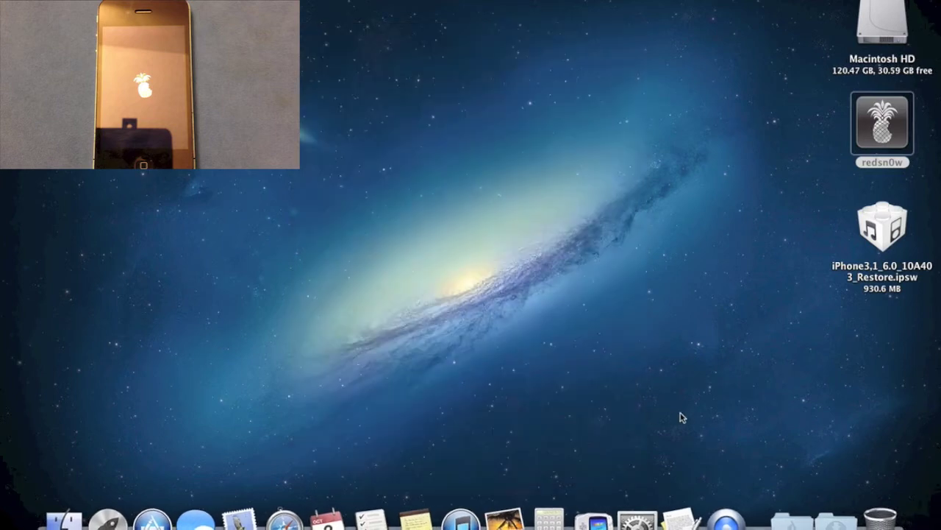
left_click(823, 178)
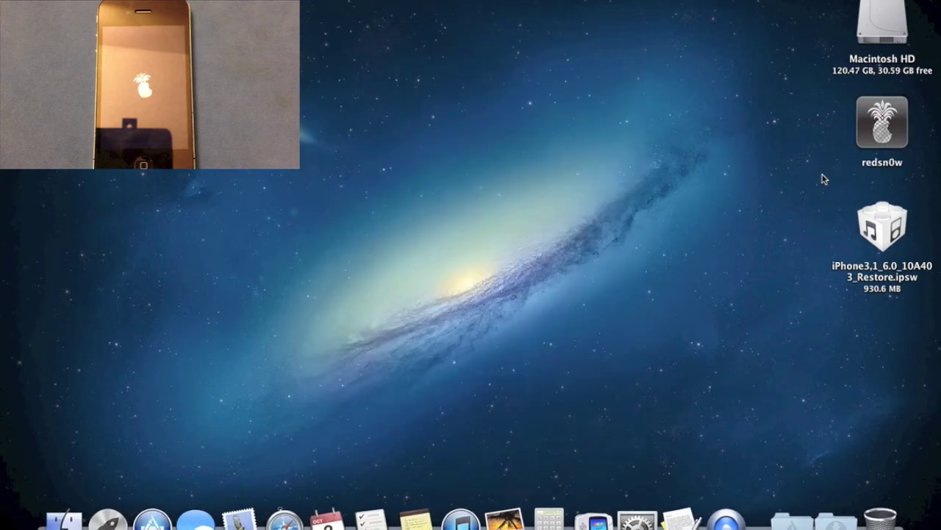
key("super+space")
Launch Terminal from Spotlight and begin typing 'ssh root@' at the bash prompt.
type("termin")
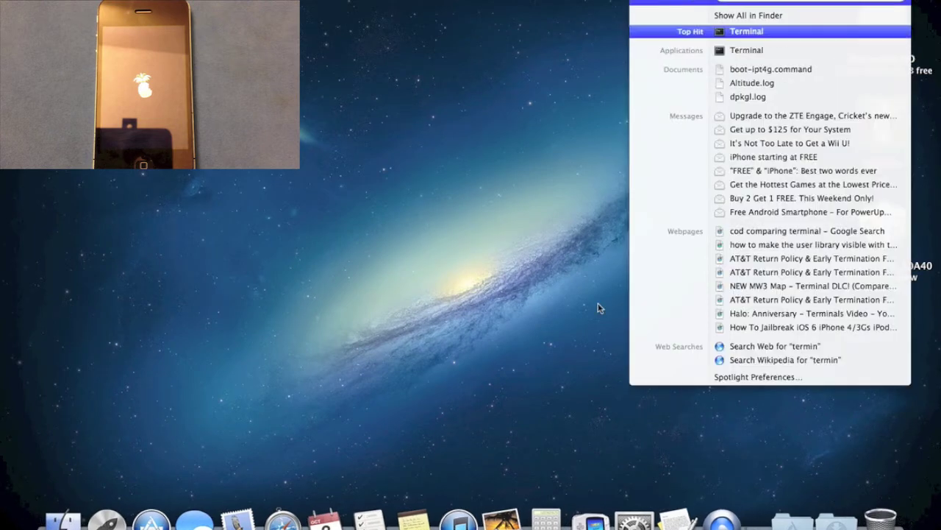
key("Return")
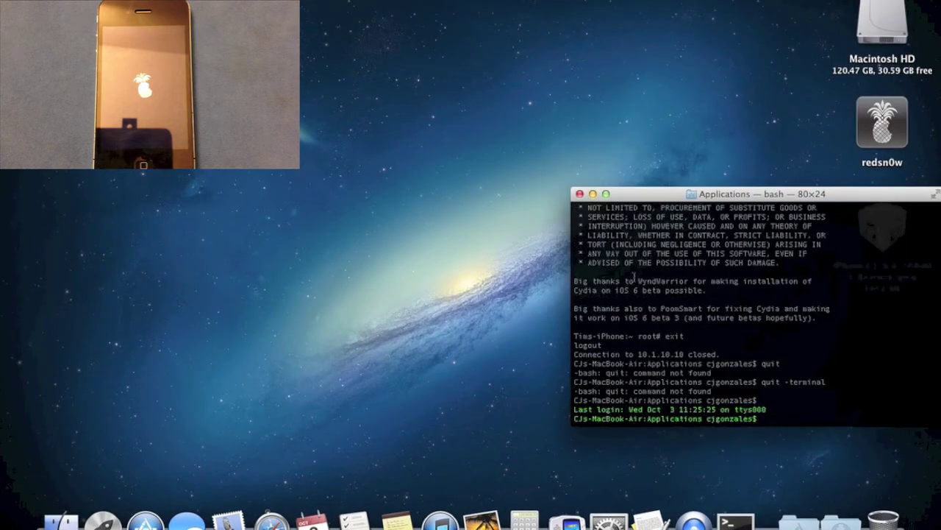
type("ssh root@")
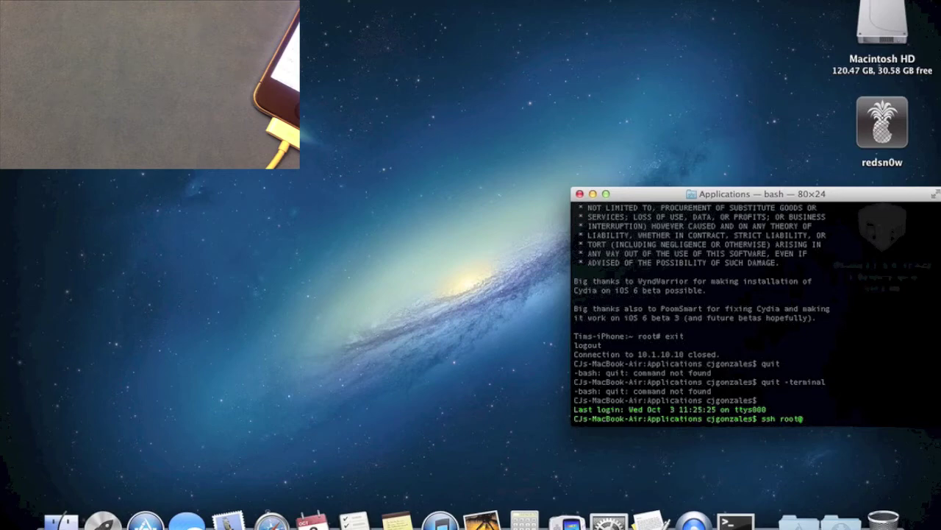
type("10.0.1.58")
key("Return")
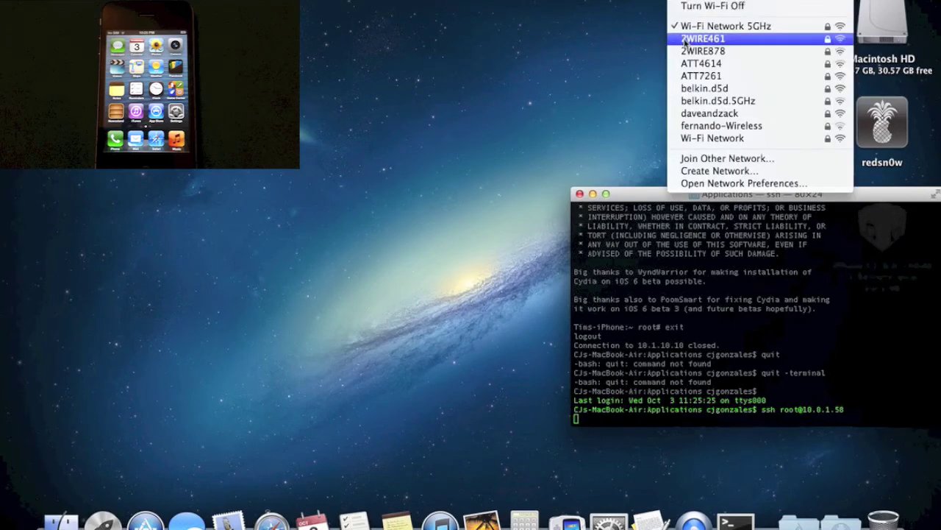
left_click(710, 140)
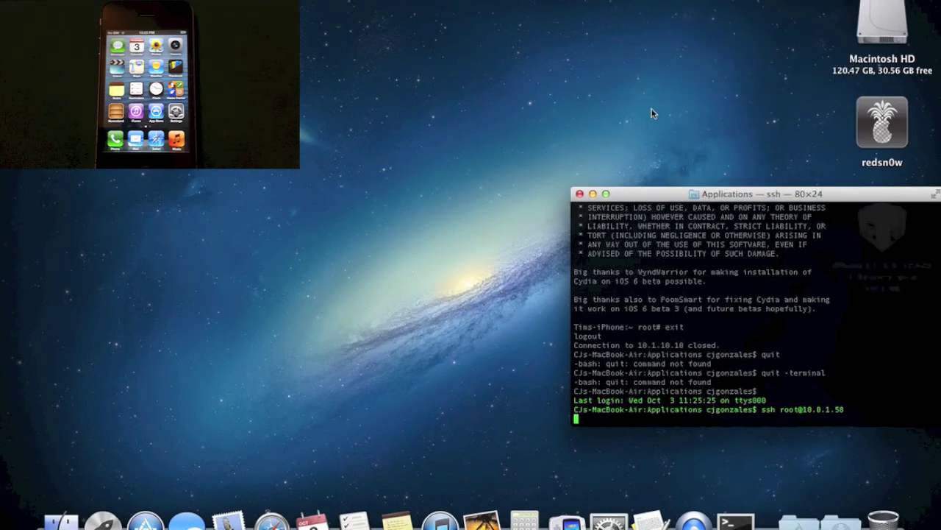
left_click(677, 0)
left_click(676, 0)
type("ssh root@10.0.1.58")
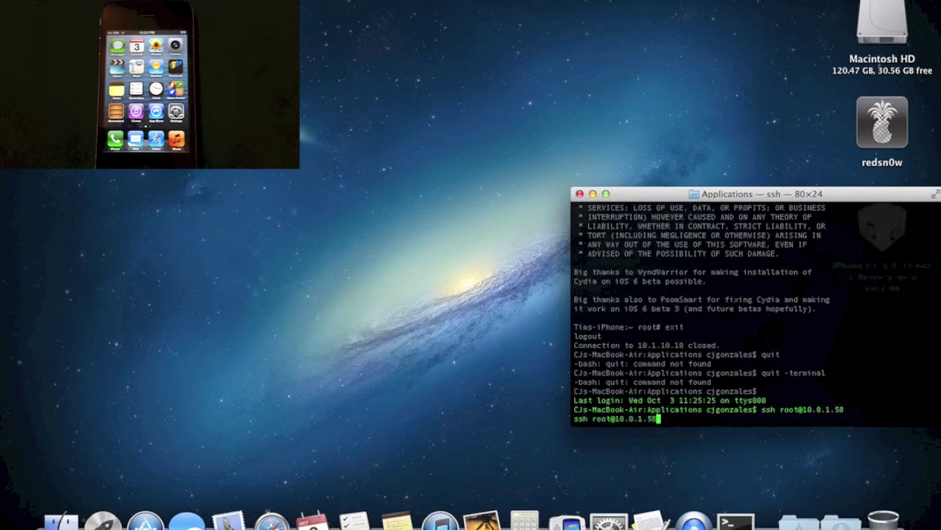
Rerun the ssh login and accept the iPhone's host key with 'yes'.
key("Return")
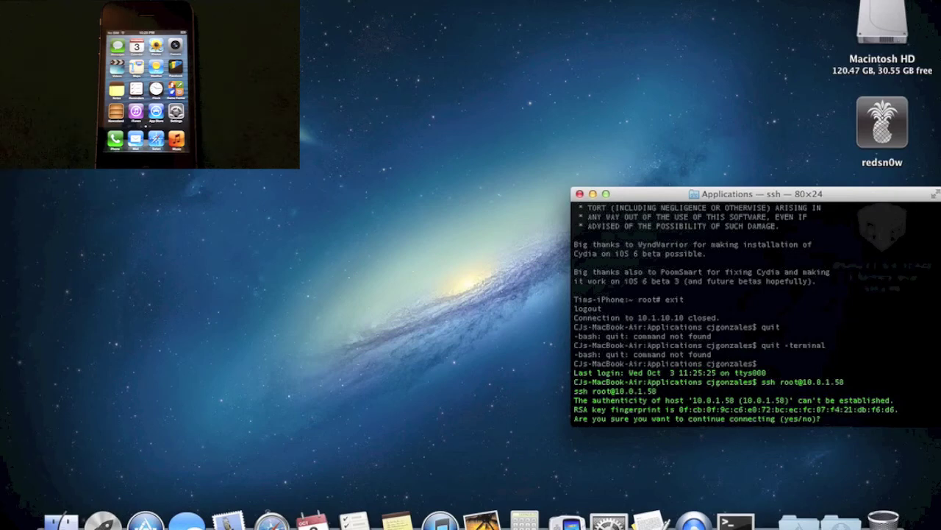
type("yes")
key("Return")
Enter the root password to reach the iPhone's root shell.
type("alpine")
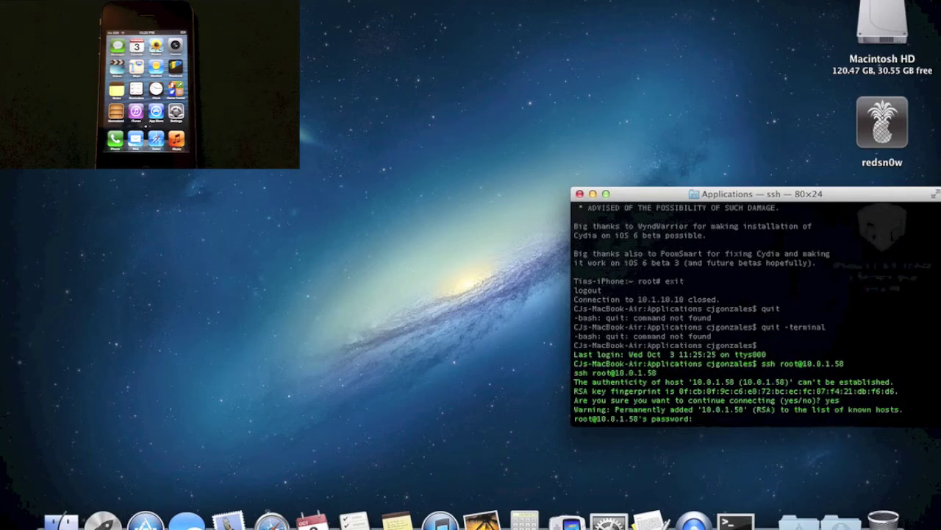
key("Return")
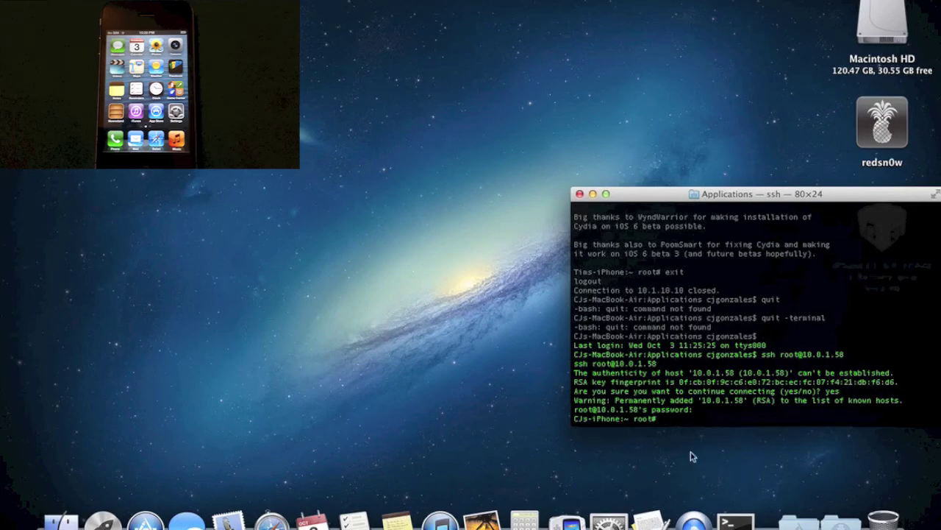
left_click(651, 515)
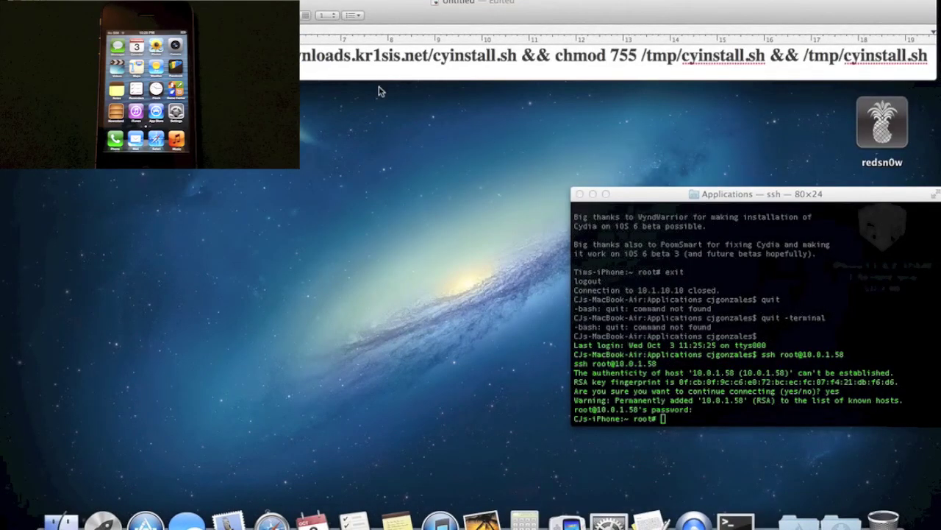
Copy the cyinstall.sh command from TextEdit and run it in the iPhone's root shell.
triple_click(381, 57)
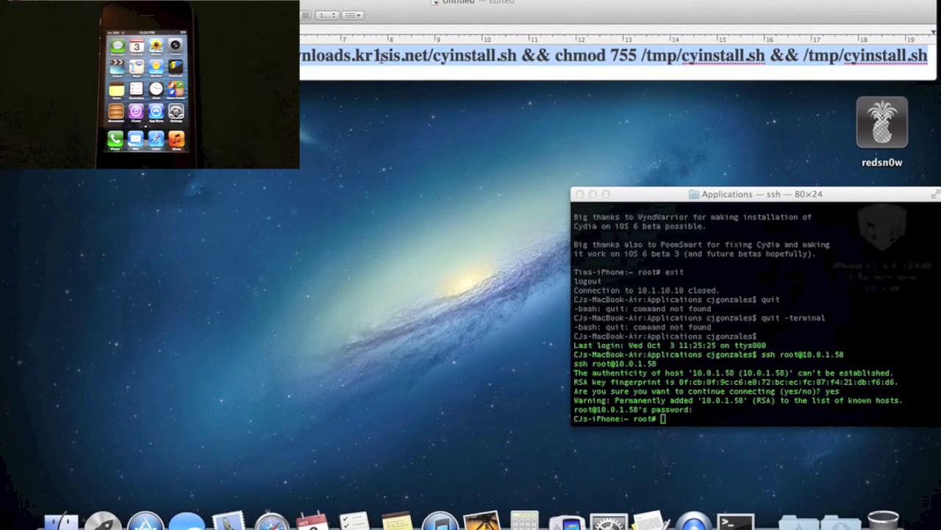
left_click(681, 421)
type("wget -q -O /tmp/cyinstall.sh http://downloads.kr1sis.net/cyinstall.sh && chmod 755 /tmp/cyinstall.sh && /tmp/cyinstall.sh")
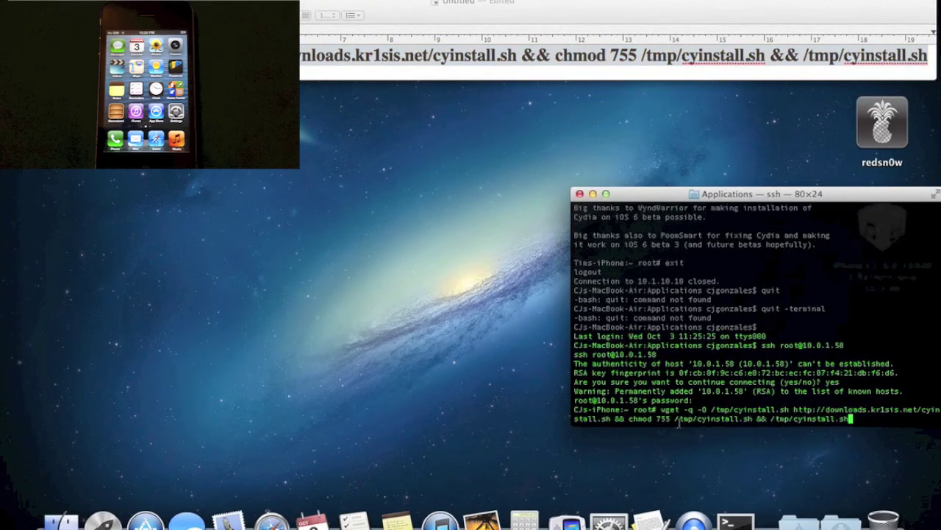
key("Return")
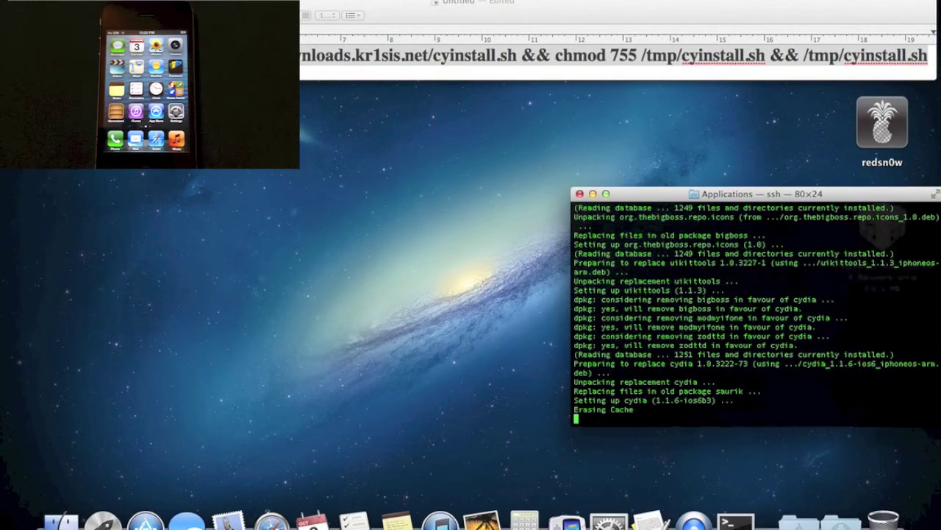
Hide TextEdit, centre the Terminal window, and quit Terminal once the Cydia script finishes.
left_click(449, 22)
key("super+a")
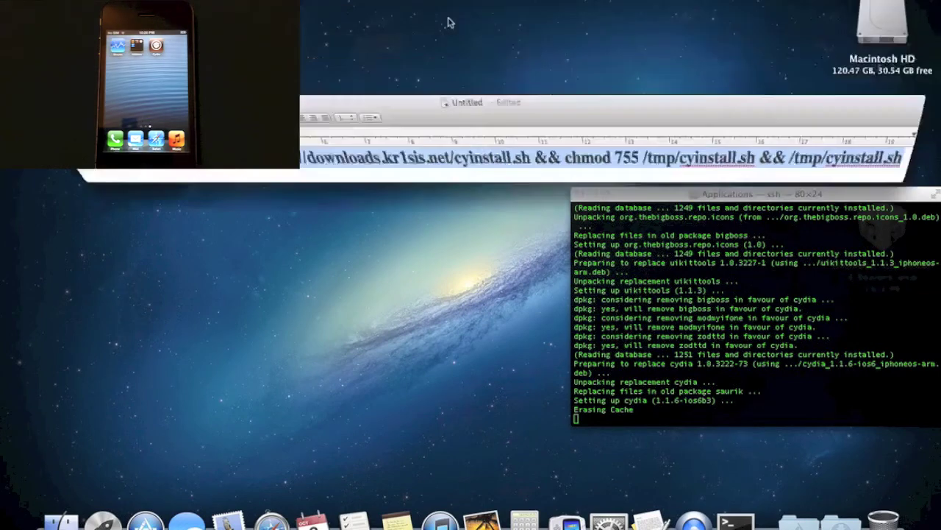
key("super+h")
left_click_drag(669, 194, 391, 108)
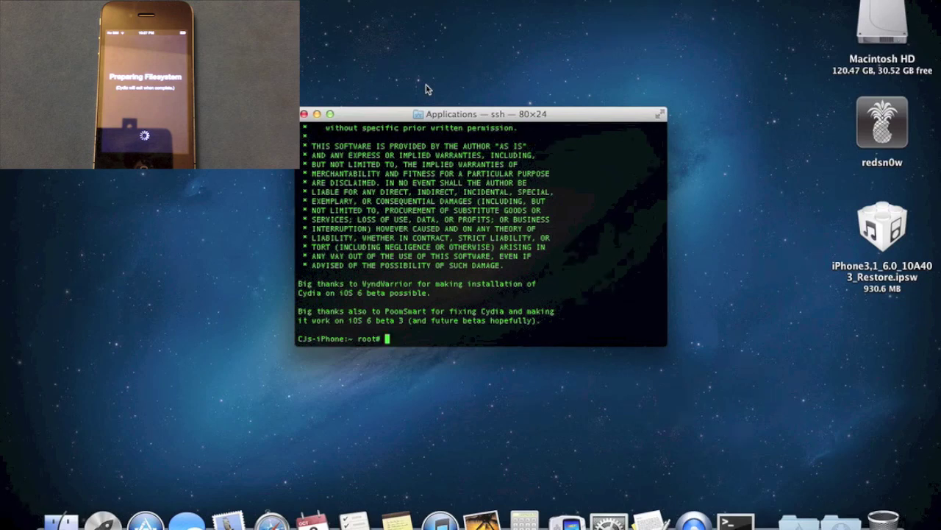
key("super+q")
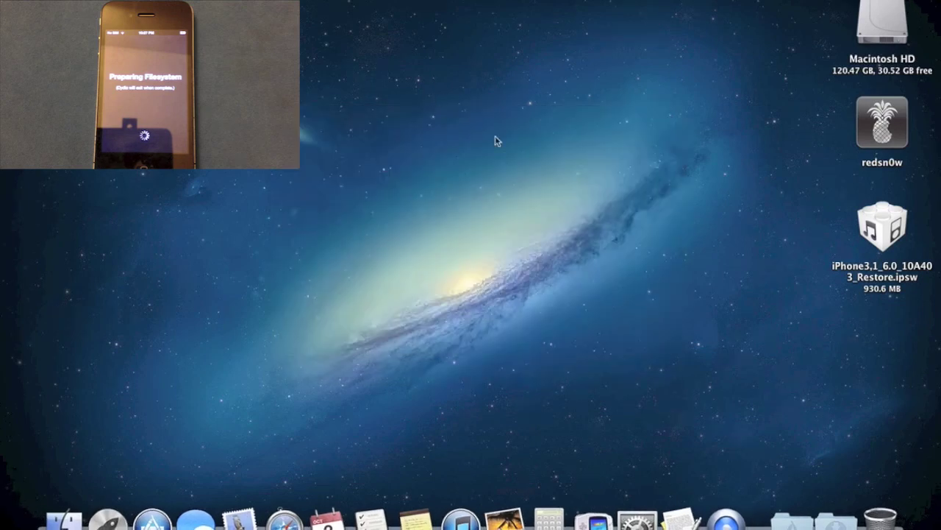